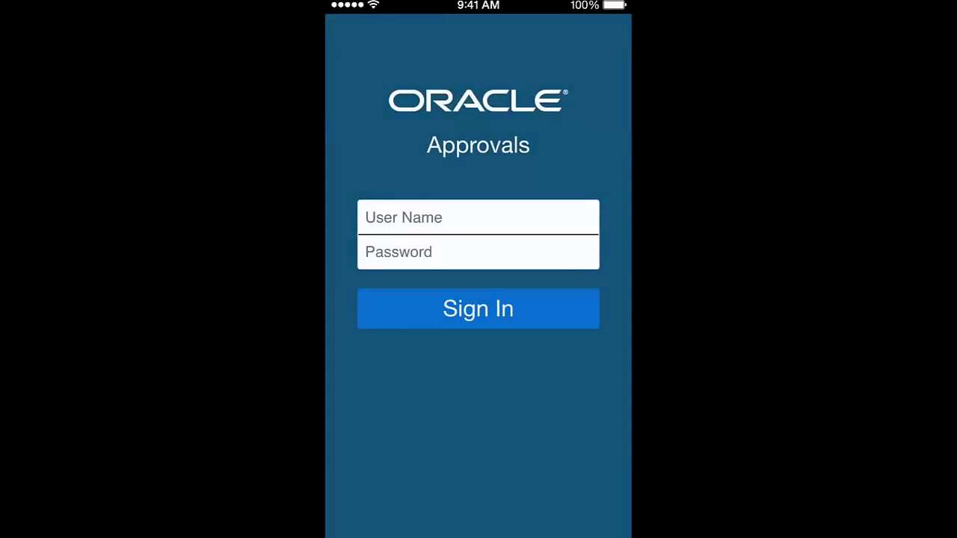
# - Sign in to Oracle Approvals with the account's user name and password
pyautogui.click(448, 218)
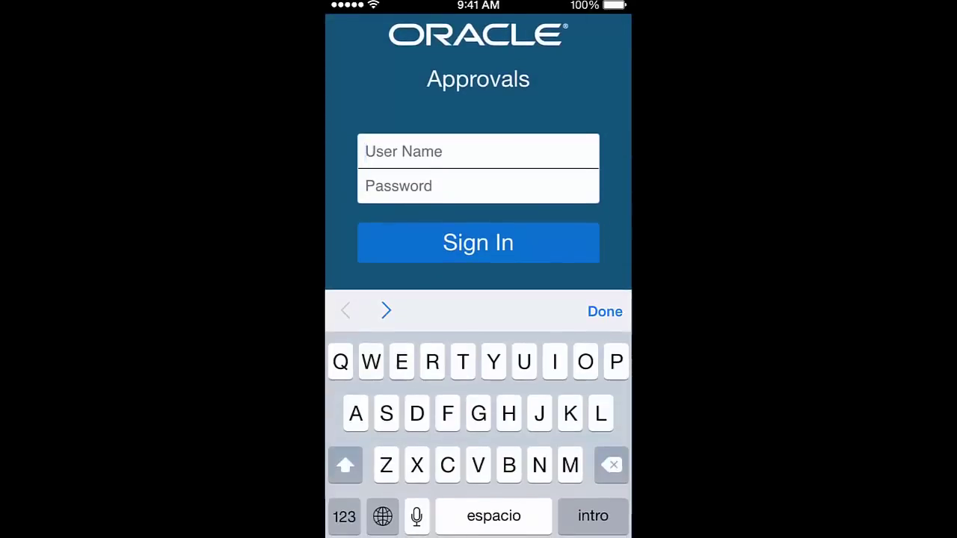
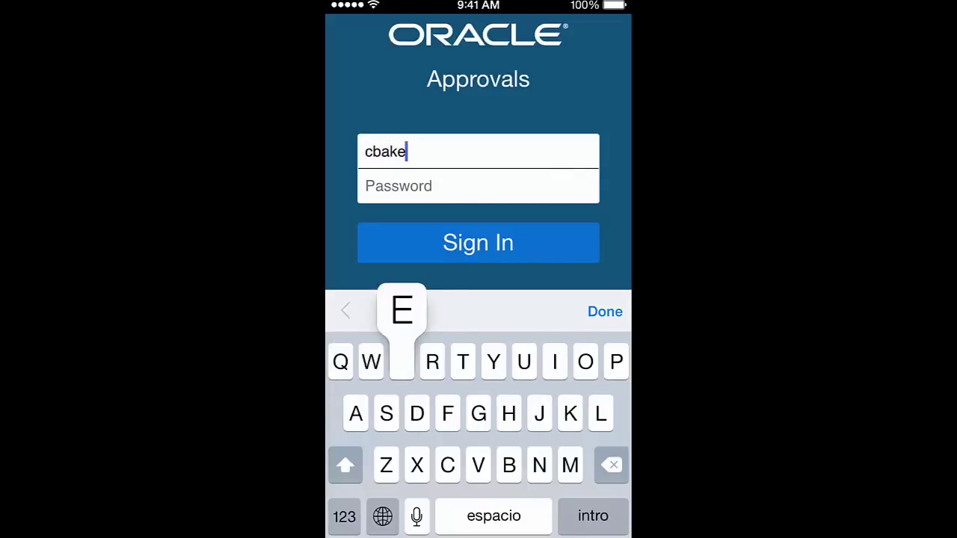
pyautogui.press('Tab')
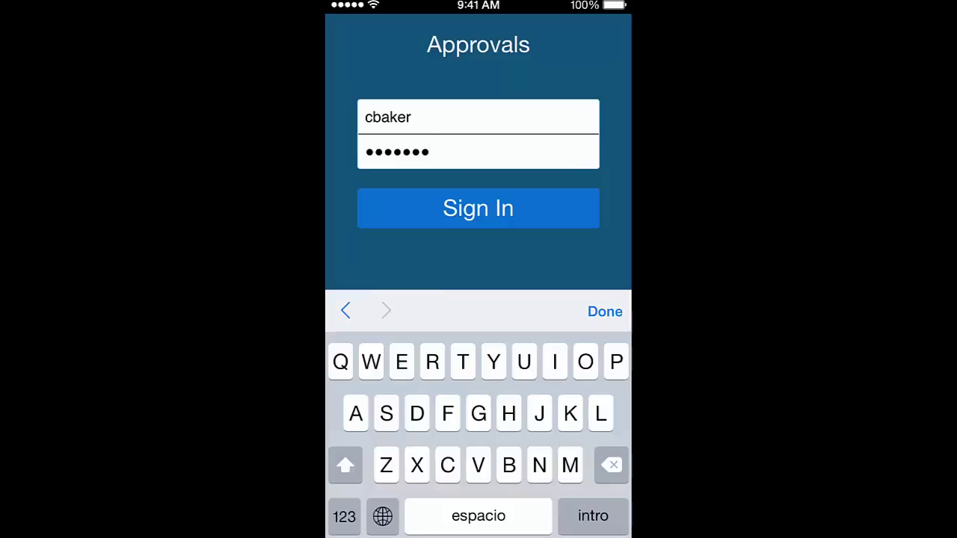
pyautogui.click(477, 207)
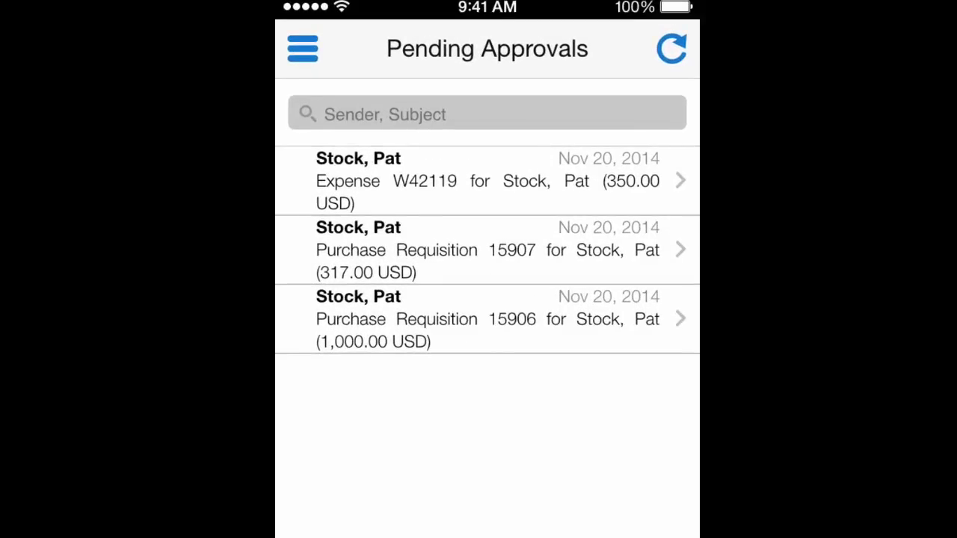
pyautogui.click(478, 142)
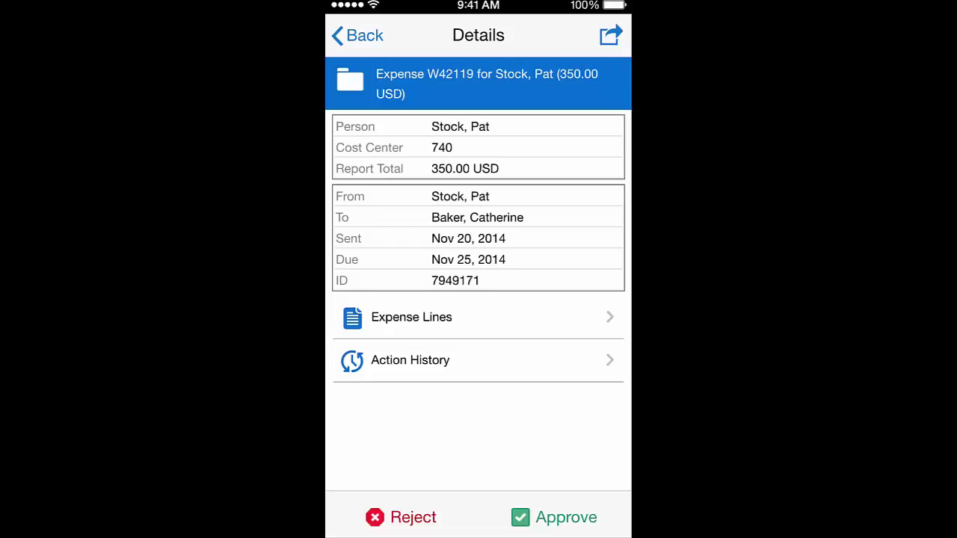
pyautogui.click(411, 316)
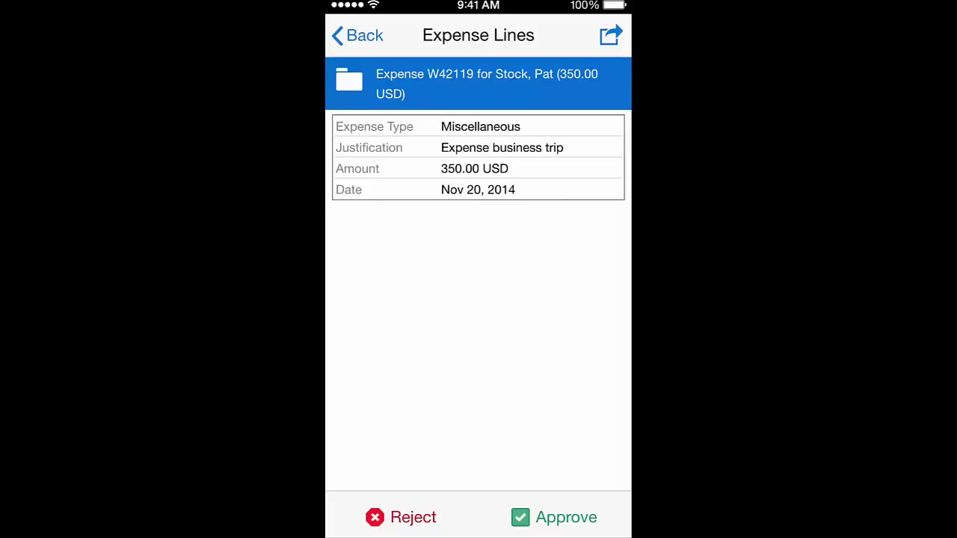
pyautogui.click(358, 36)
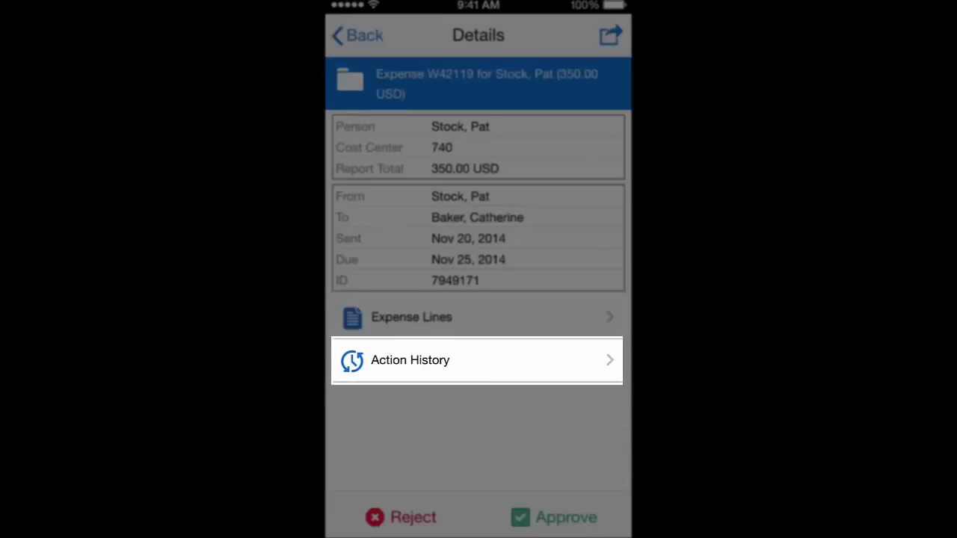
pyautogui.click(409, 361)
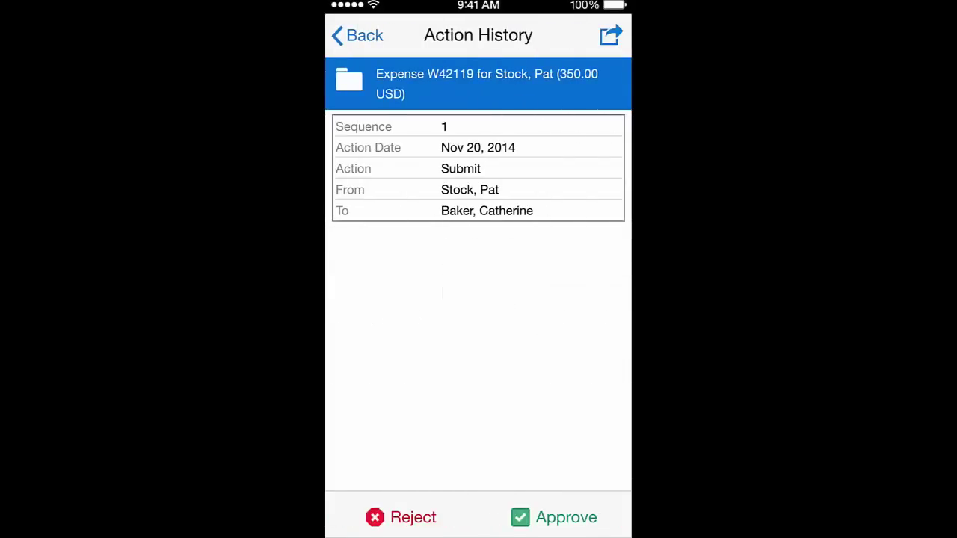
pyautogui.click(357, 35)
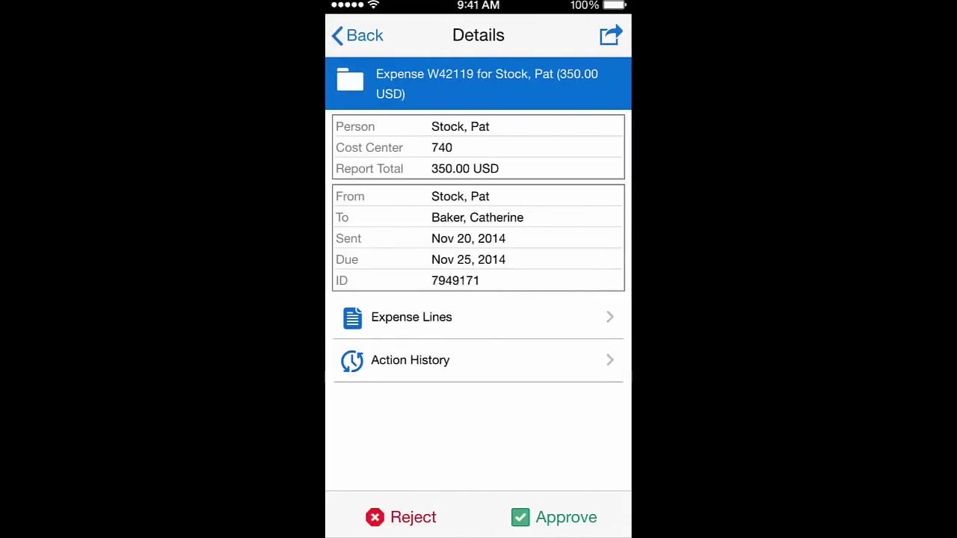
pyautogui.click(357, 35)
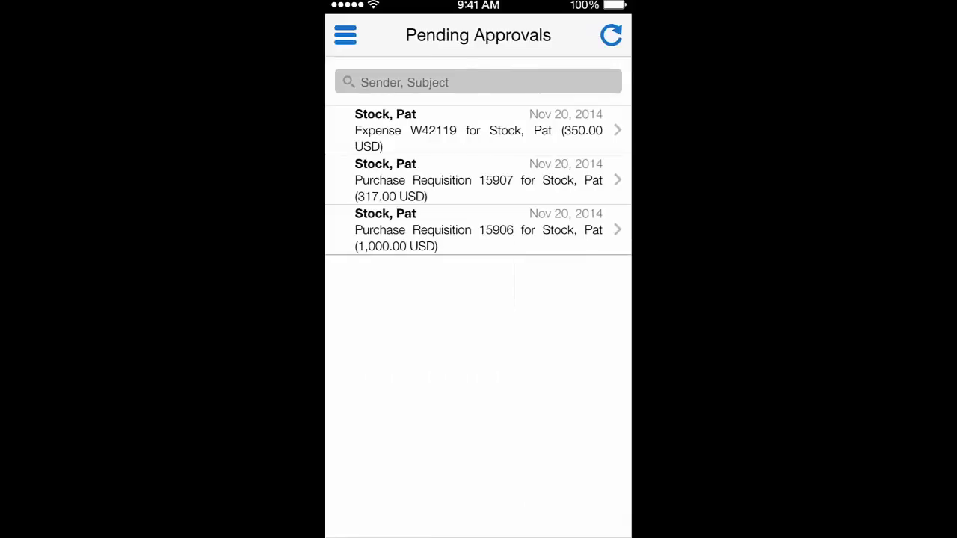
# - Open Purchase Requisition 15907 and review its requisition lines and action history
pyautogui.click(478, 180)
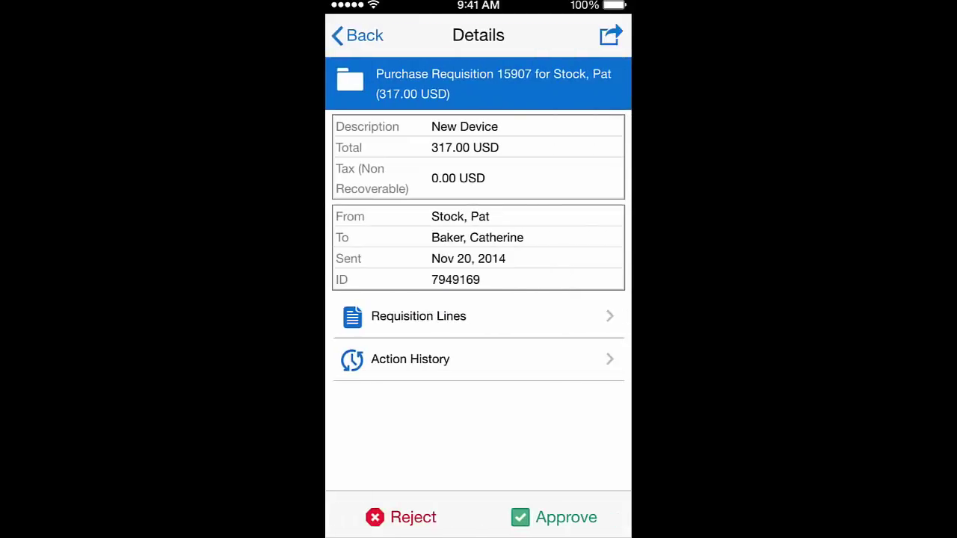
pyautogui.click(419, 316)
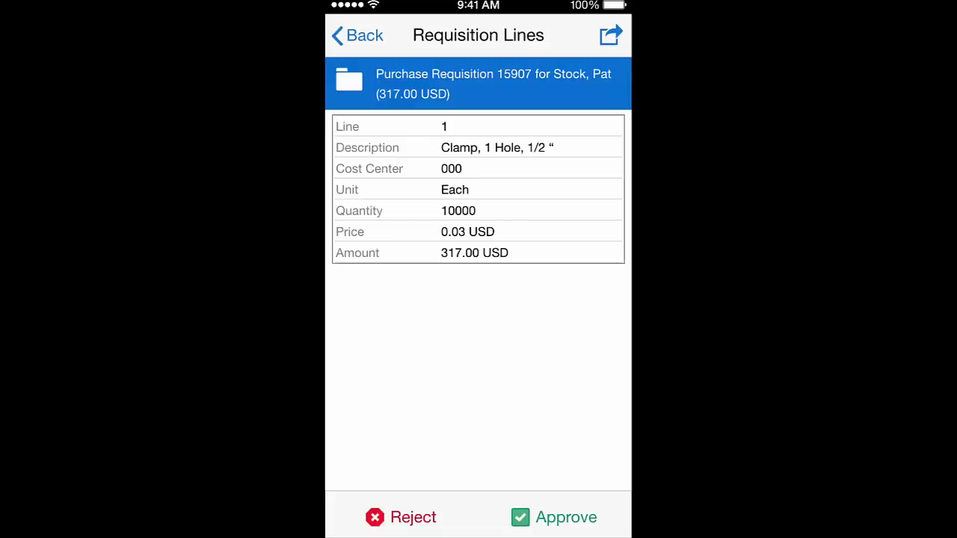
pyautogui.click(357, 35)
pyautogui.click(409, 359)
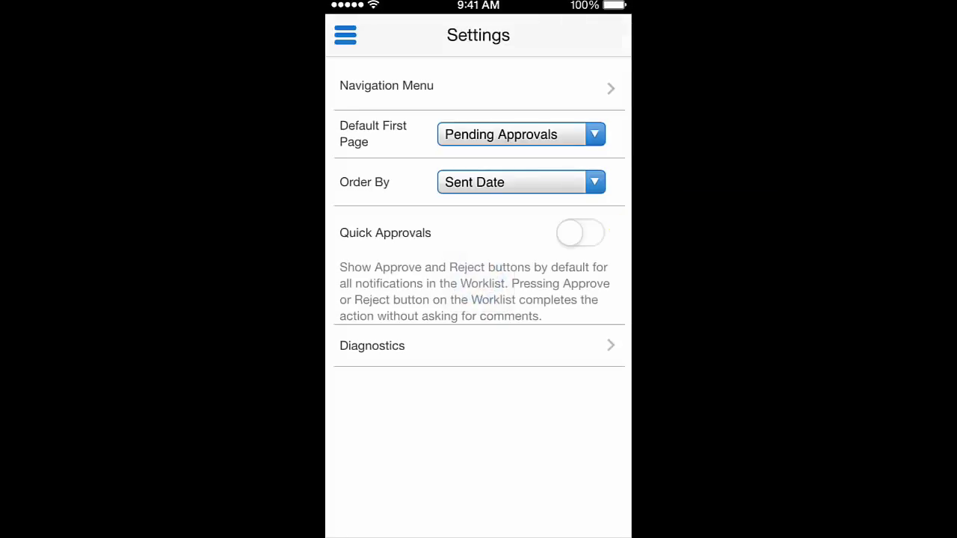
# - Switch Quick Approvals on, then open Purchase Requisition 15906 from Pending Approvals
pyautogui.click(580, 233)
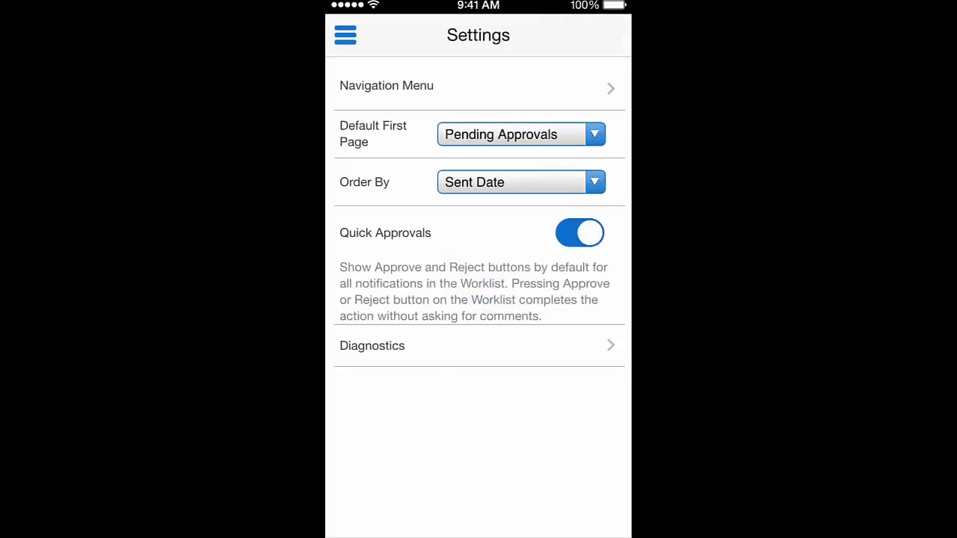
pyautogui.click(345, 35)
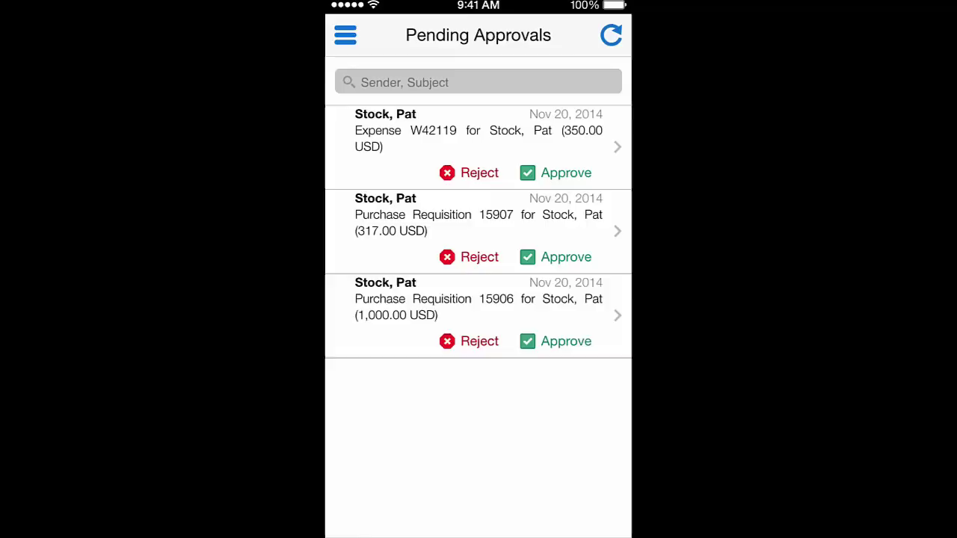
pyautogui.click(478, 299)
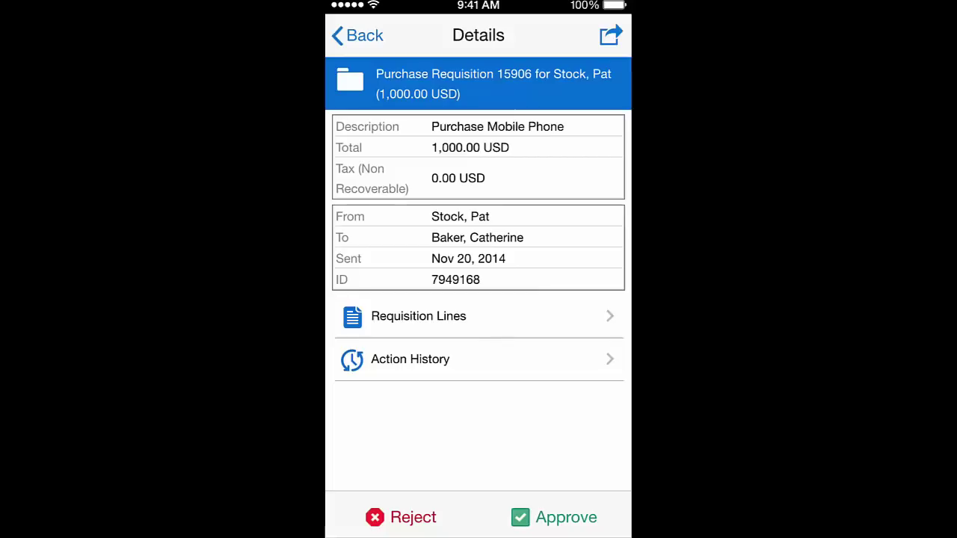
# - Request information on Purchase Requisition 15906 with the comment 'Please send me more info.'
pyautogui.click(611, 35)
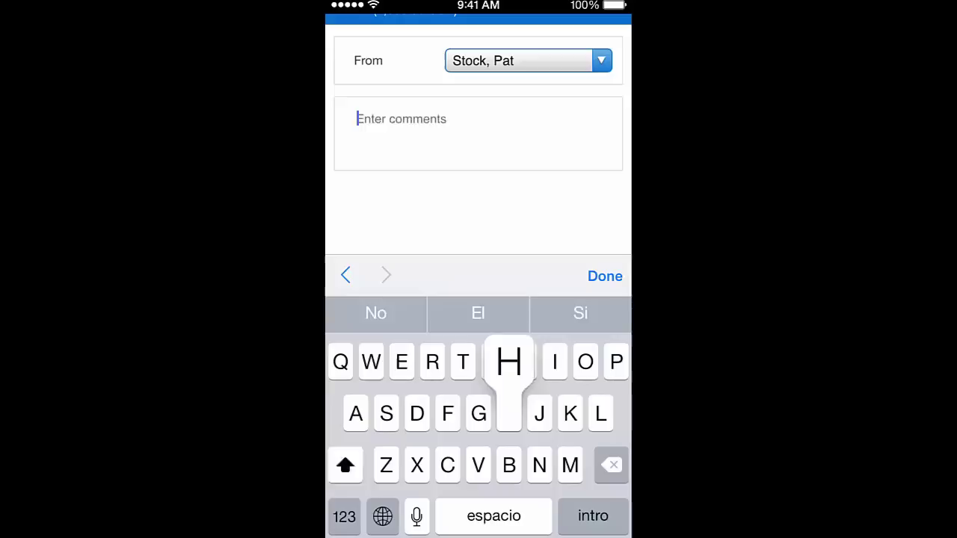
pyautogui.write('Please send me')
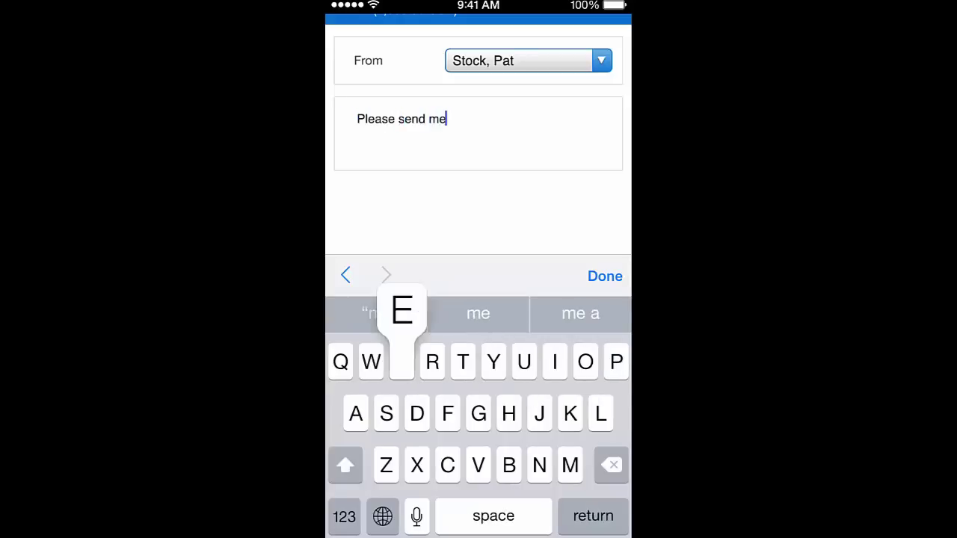
pyautogui.write(' more info.')
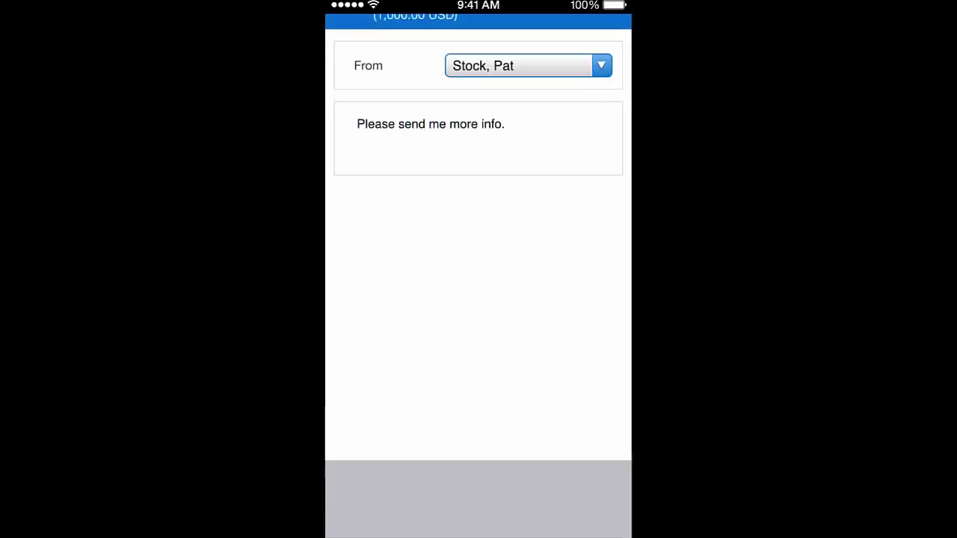